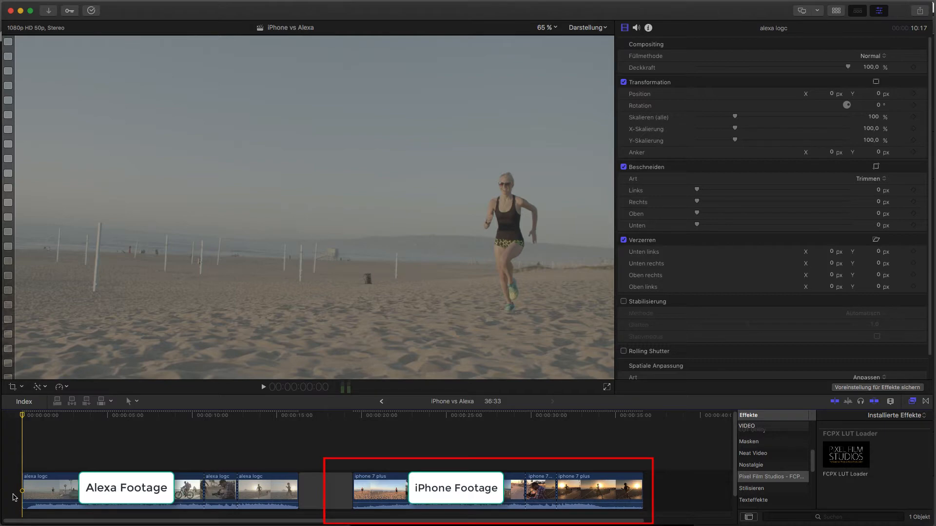
- Play through the ungraded Alexa clip and compare it with the iPhone footage in the timeline
{"action": "key", "text": "space"}
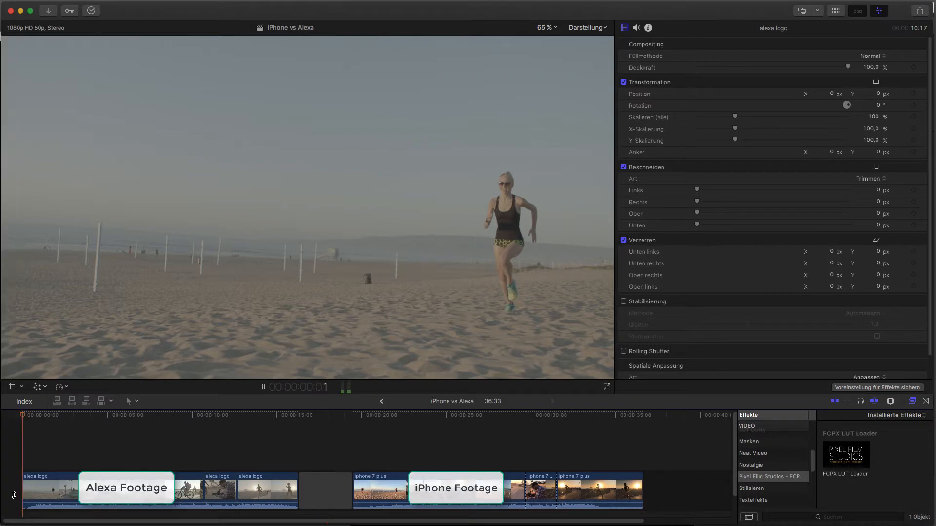
{"action": "left_click", "coordinate": [377, 463]}
{"action": "key", "text": "space"}
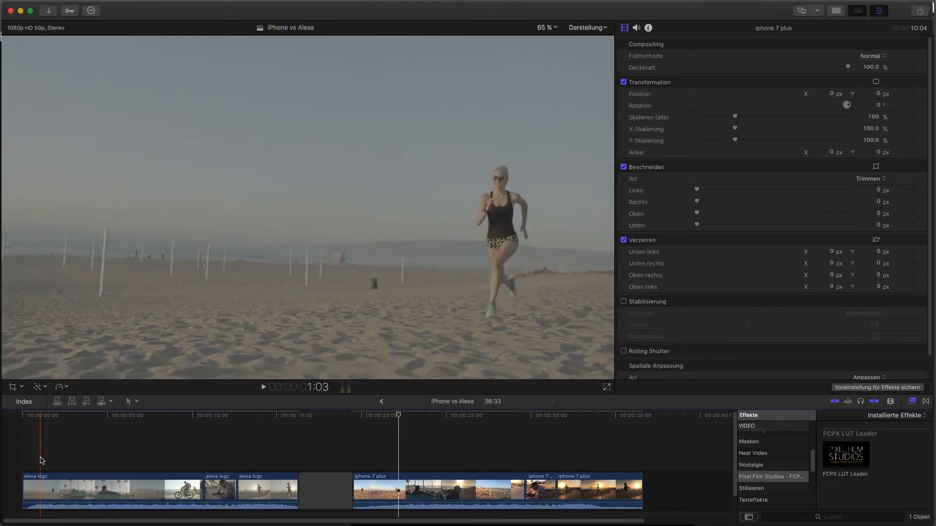
{"action": "left_click", "coordinate": [41, 458]}
{"action": "key", "text": "space"}
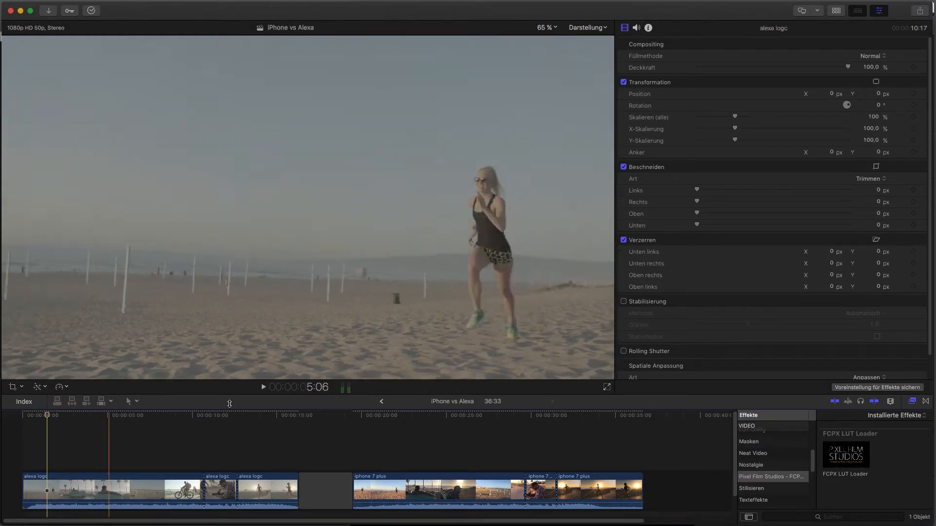
- Set the LUT processing of the Alexa log clip to ARRI Log C in its clip information
{"action": "left_click", "coordinate": [649, 28]}
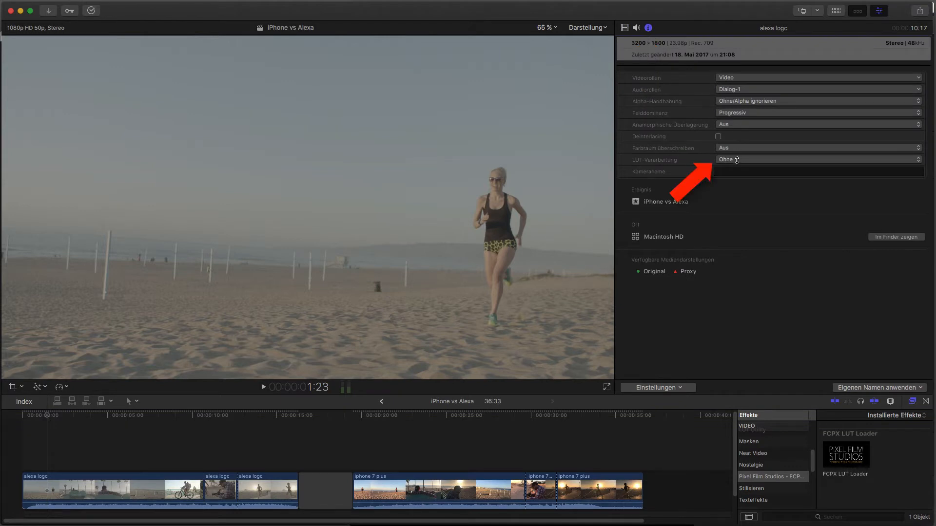
{"action": "left_click", "coordinate": [738, 163]}
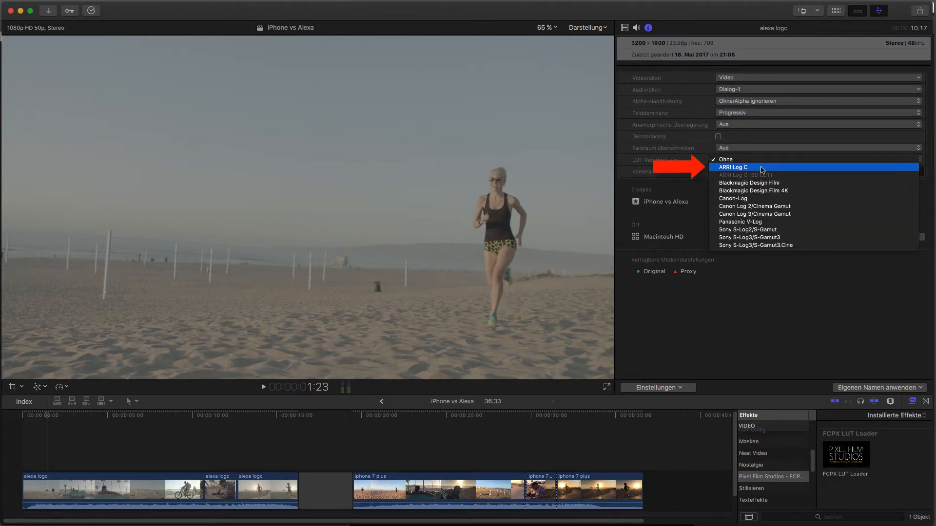
{"action": "left_click", "coordinate": [762, 168]}
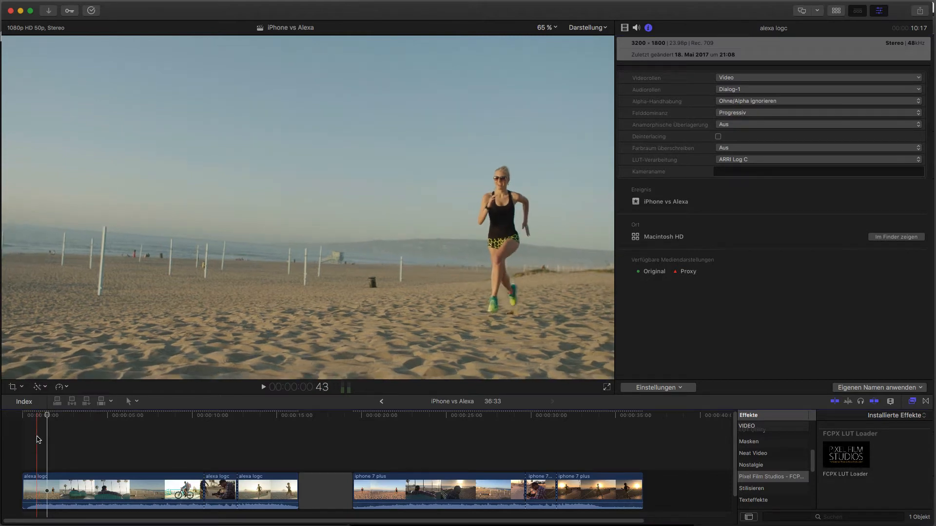
- Play the converted Alexa footage and compare its shot of the man holding the camera with the matching iPhone shot
{"action": "left_click", "coordinate": [38, 440]}
{"action": "key", "text": "space"}
{"action": "left_click", "coordinate": [213, 458]}
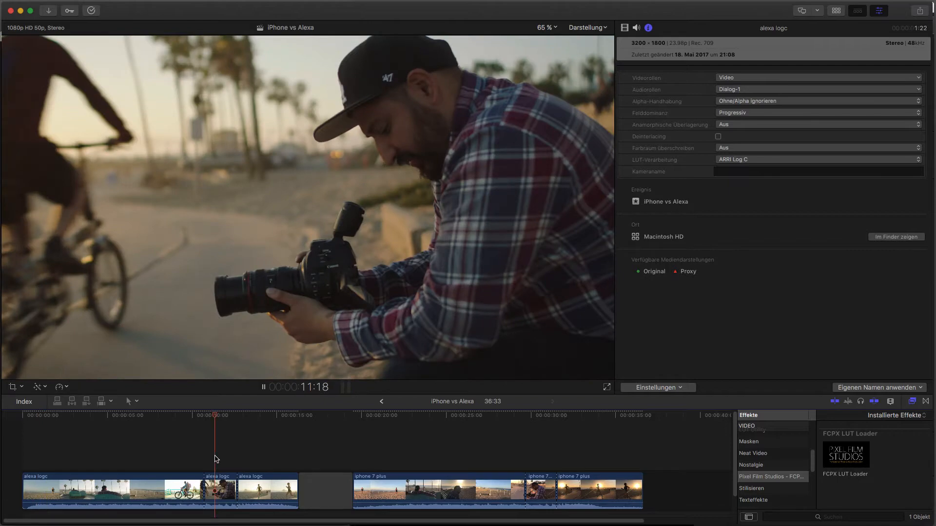
{"action": "key", "text": "space"}
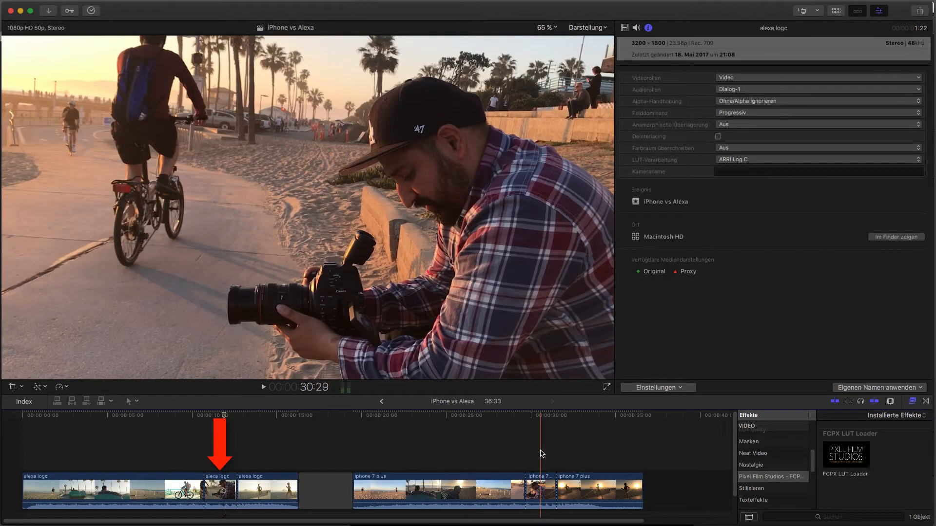
{"action": "left_click", "coordinate": [541, 454]}
{"action": "key", "text": "space"}
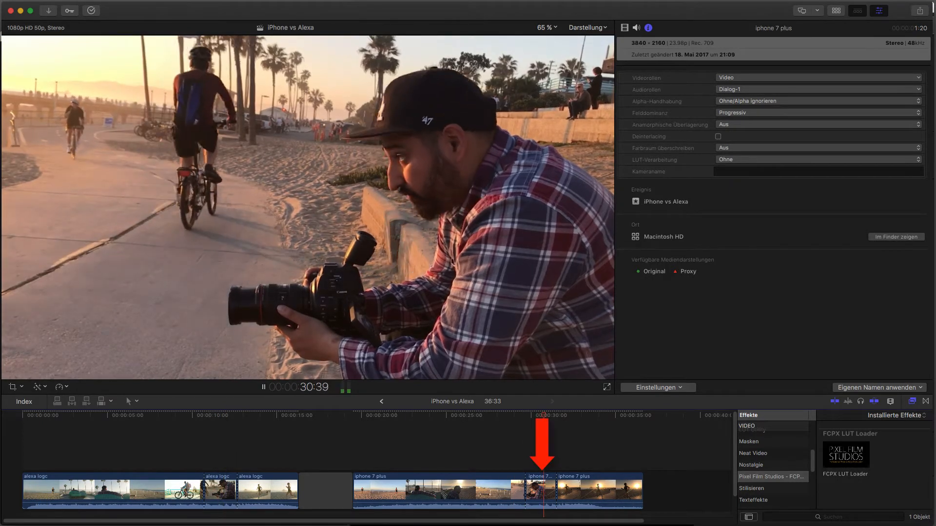
{"action": "key", "text": "space"}
- Capture the Alexa frame of the man with the camera, switch to Color Cone and paste it as the target image
{"action": "left_click_drag", "start_coordinate": [3, 36], "coordinate": [614, 378]}
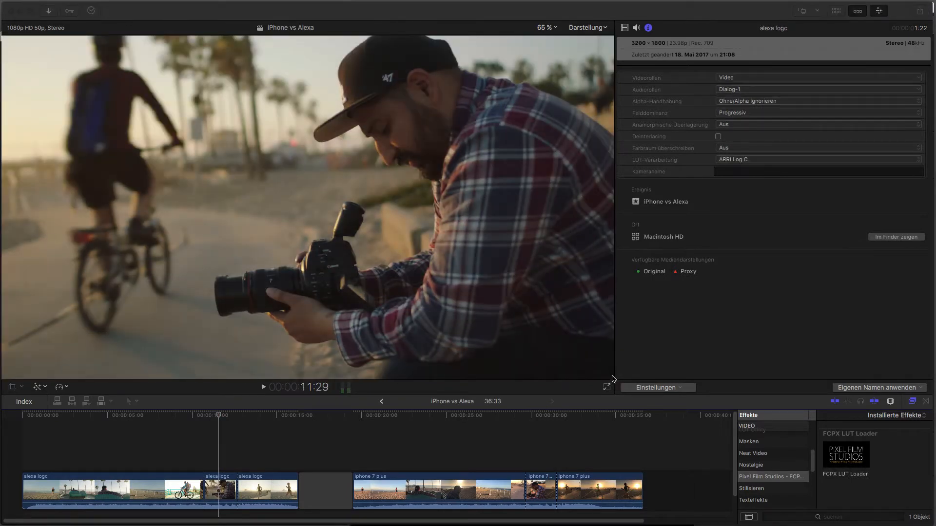
{"action": "key", "text": "super+Tab"}
{"action": "key", "text": "super+Tab"}
{"action": "key", "text": "super+Tab"}
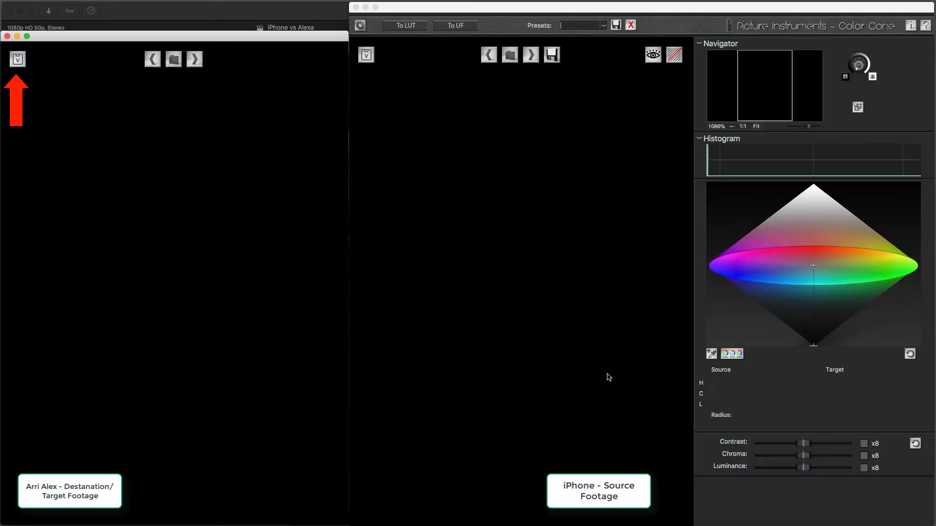
{"action": "left_click", "coordinate": [18, 59]}
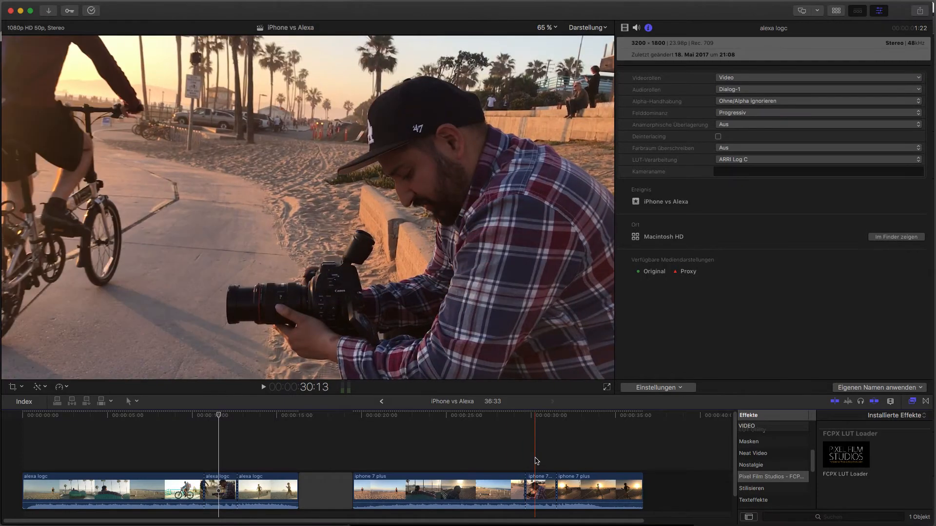
- Capture the matching iPhone frame at 30:13 in Final Cut Pro and paste it into Color Cone as the source image
{"action": "left_click", "coordinate": [535, 461]}
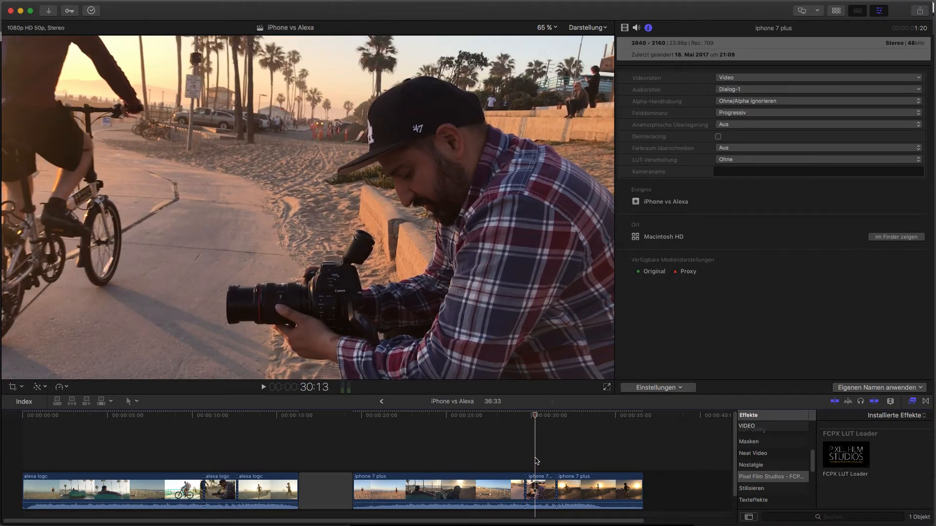
{"action": "key", "text": "super+shift+4"}
{"action": "left_click_drag", "start_coordinate": [43, 76], "coordinate": [253, 223]}
{"action": "key", "text": "super+Tab"}
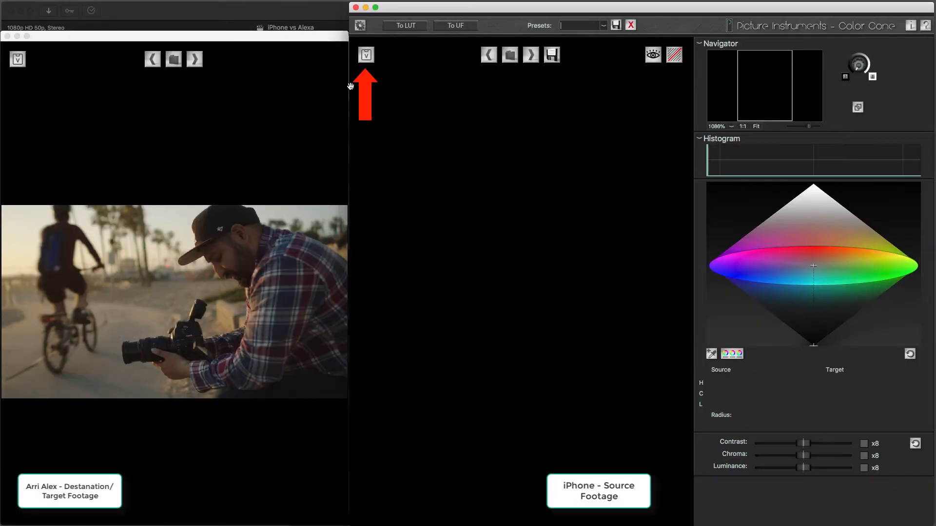
{"action": "left_click", "coordinate": [367, 57]}
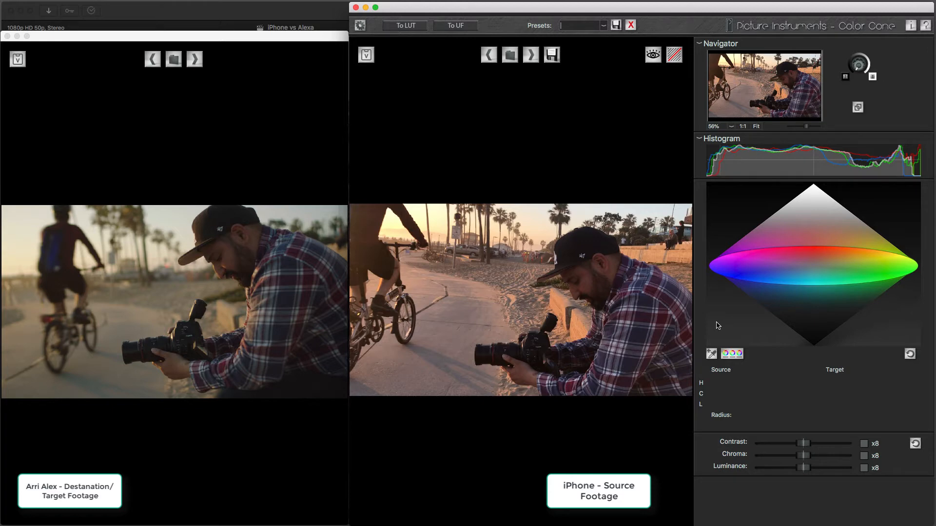
- Match the man's facial skin tone in the iPhone image to his face in the Alexa image, with a radius of 129
{"action": "left_click", "coordinate": [711, 354]}
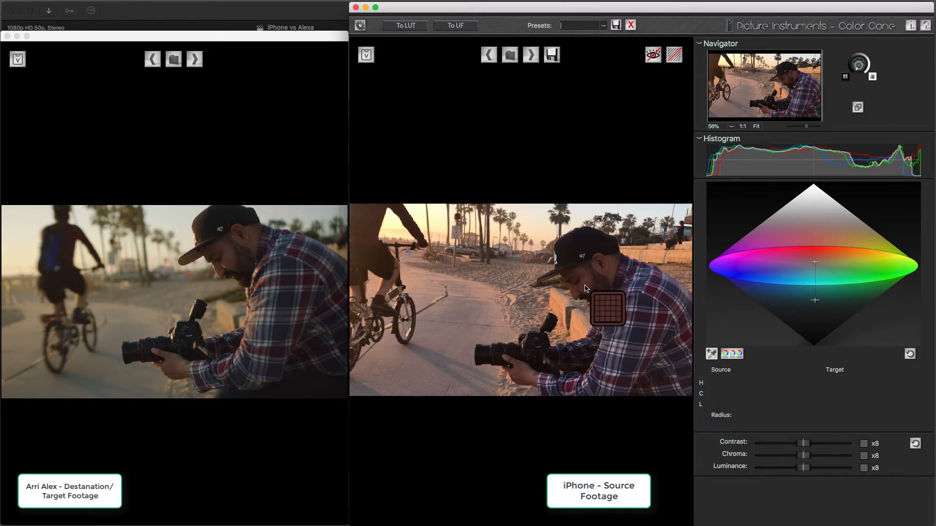
{"action": "left_click", "coordinate": [586, 288]}
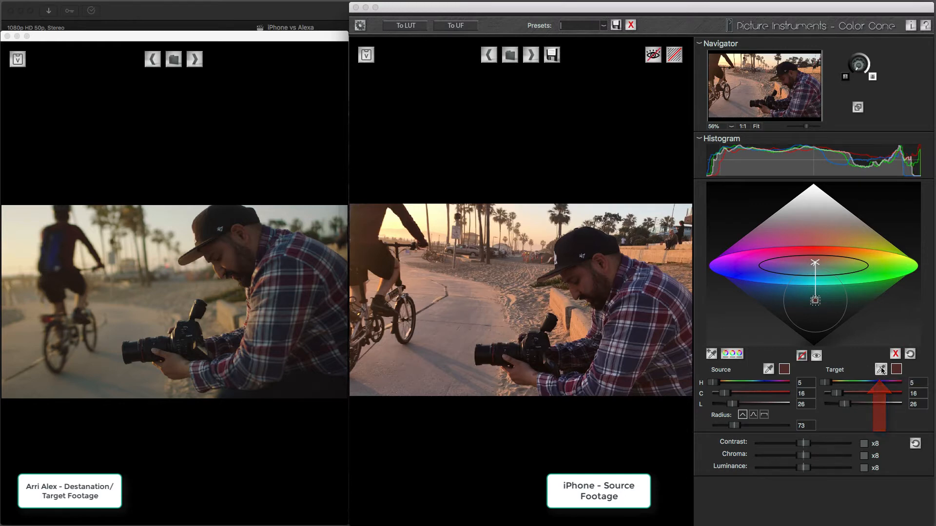
{"action": "left_click", "coordinate": [881, 369]}
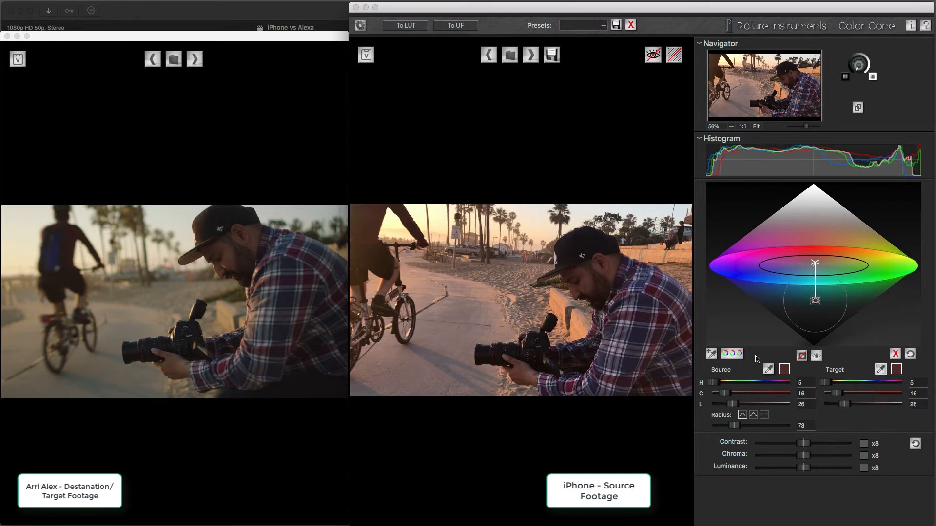
{"action": "left_click", "coordinate": [228, 265]}
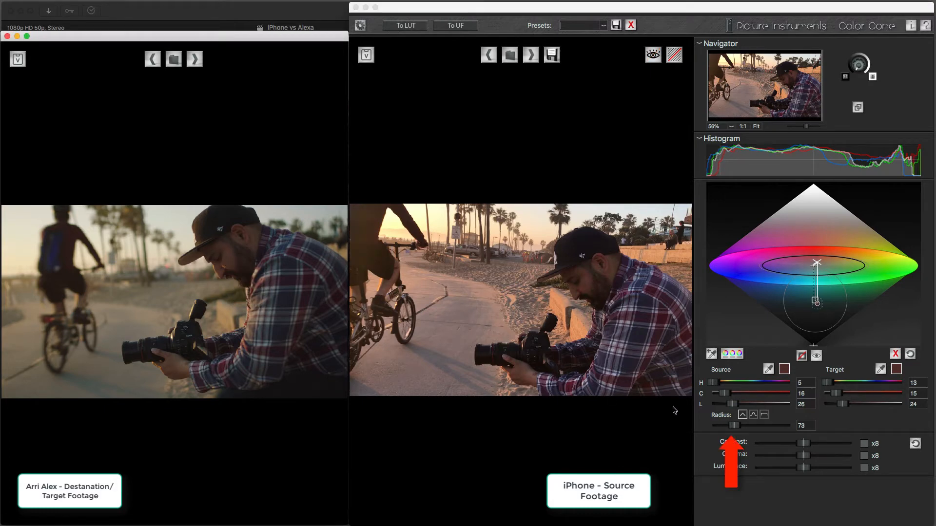
{"action": "left_click_drag", "start_coordinate": [735, 426], "coordinate": [753, 428]}
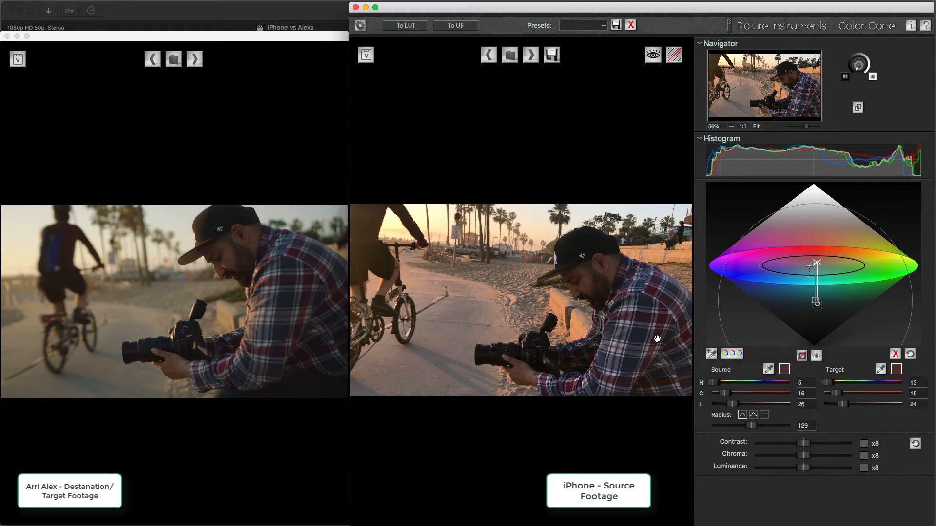
- Match the sunlit wall behind the man in the iPhone image to the same wall in the Alexa image, with a radius of 101
{"action": "left_click", "coordinate": [707, 356]}
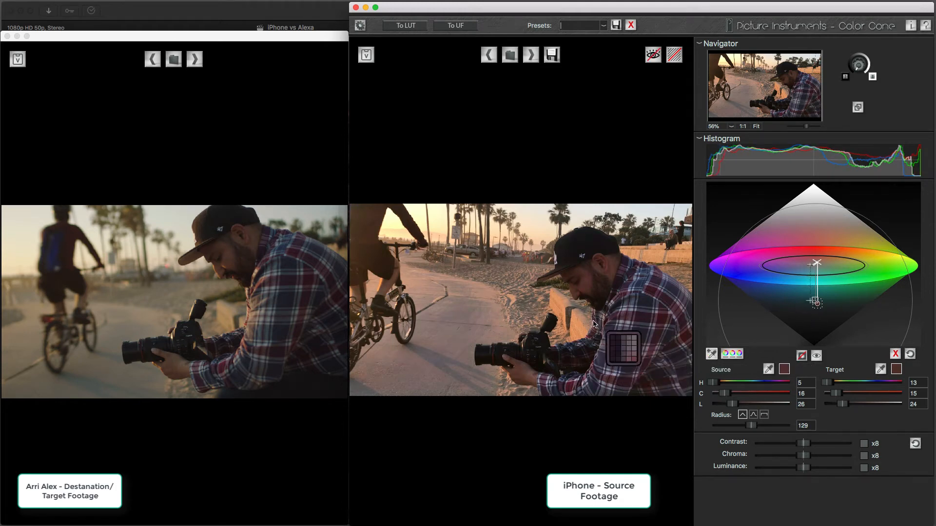
{"action": "left_click", "coordinate": [563, 313]}
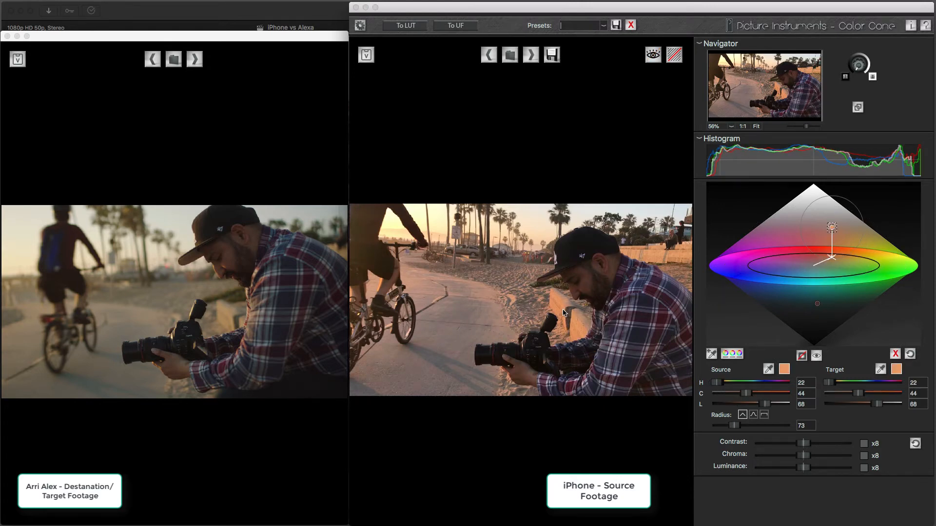
{"action": "left_click", "coordinate": [881, 370]}
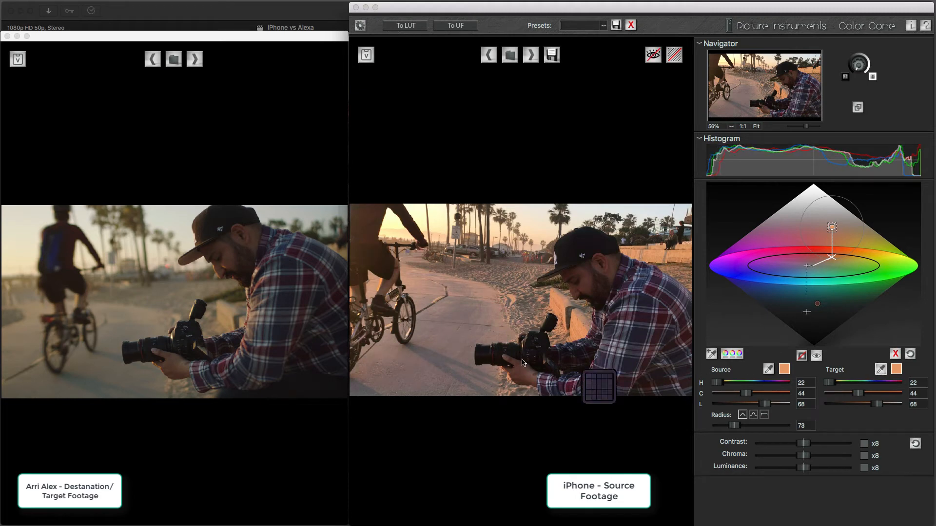
{"action": "left_click", "coordinate": [230, 321]}
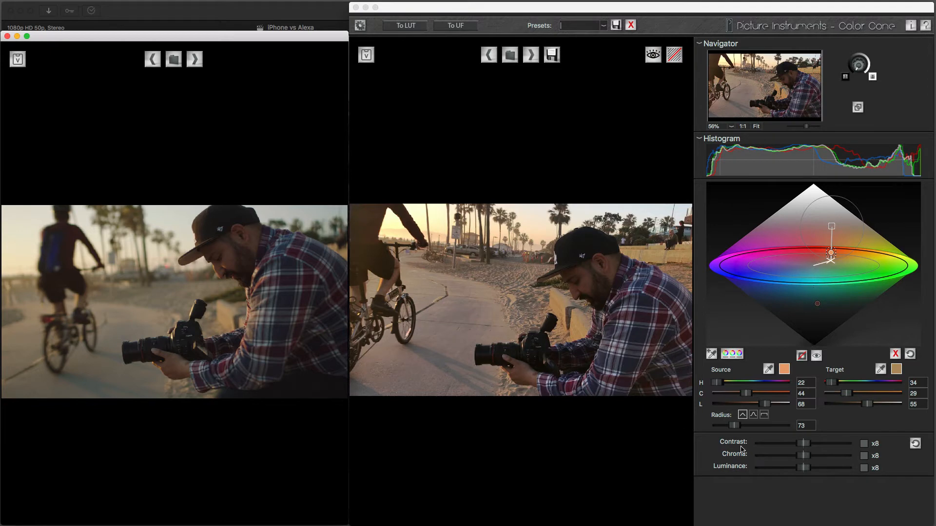
{"action": "left_click_drag", "start_coordinate": [734, 429], "coordinate": [743, 430]}
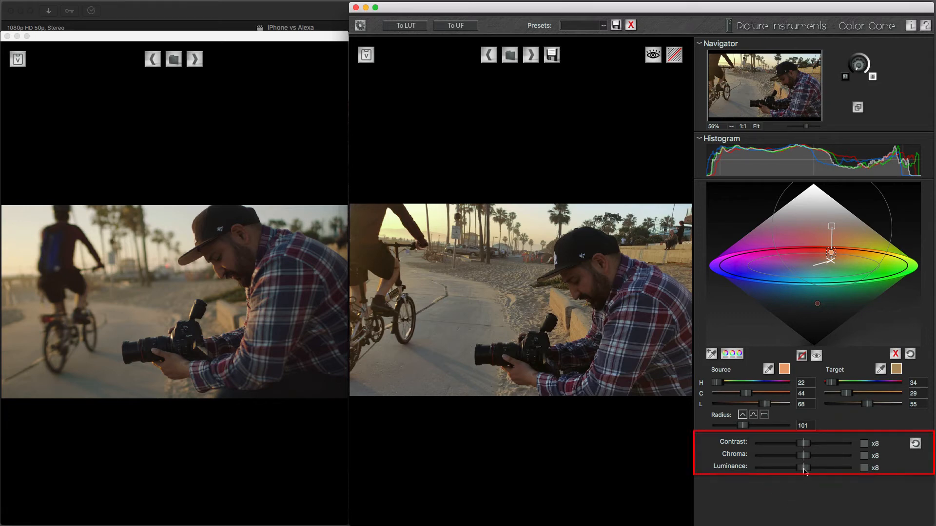
- Lower the luminance and slightly reduce the contrast of the iPhone image, and compare the preview with and without the correction
{"action": "mouse_move", "coordinate": [805, 471]}
{"action": "left_mouse_down"}
{"action": "mouse_move", "coordinate": [794, 470]}
{"action": "mouse_move", "coordinate": [811, 445]}
{"action": "mouse_move", "coordinate": [797, 470]}
{"action": "mouse_move", "coordinate": [797, 446]}
{"action": "mouse_move", "coordinate": [790, 471]}
{"action": "left_mouse_up"}
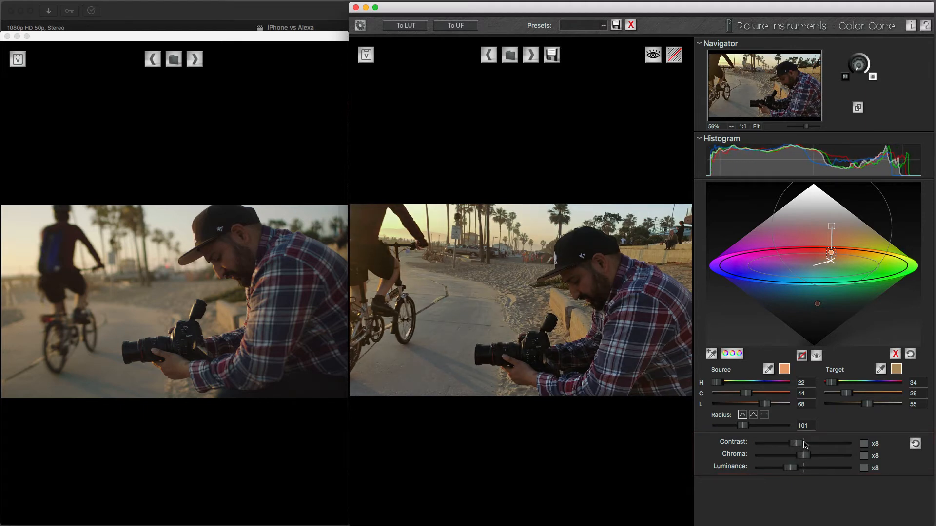
{"action": "left_click", "coordinate": [654, 56]}
{"action": "left_click", "coordinate": [654, 56]}
{"action": "left_click", "coordinate": [654, 55]}
{"action": "left_click", "coordinate": [654, 55]}
- Export the color match as a LUT in Cube format named i2a in the iPhone 7 plus vs Alexa folder
{"action": "left_click", "coordinate": [406, 26]}
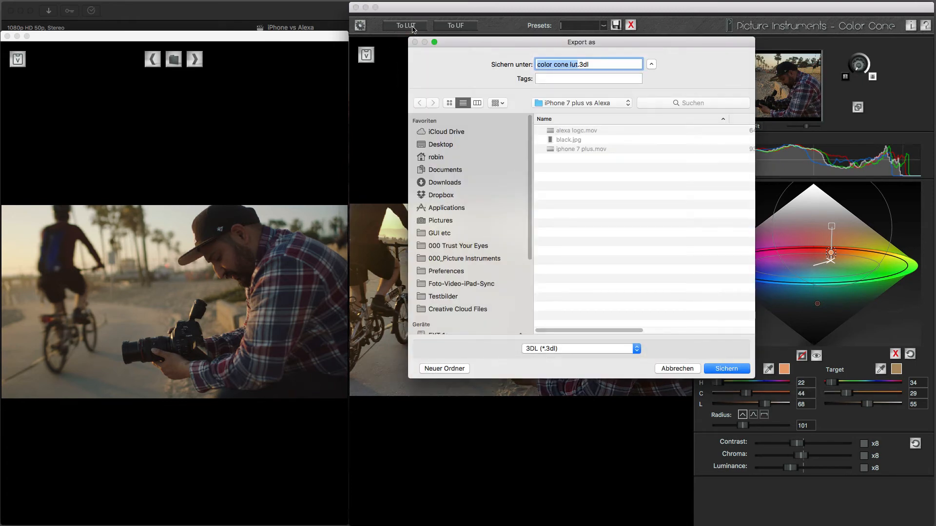
{"action": "left_click", "coordinate": [562, 348]}
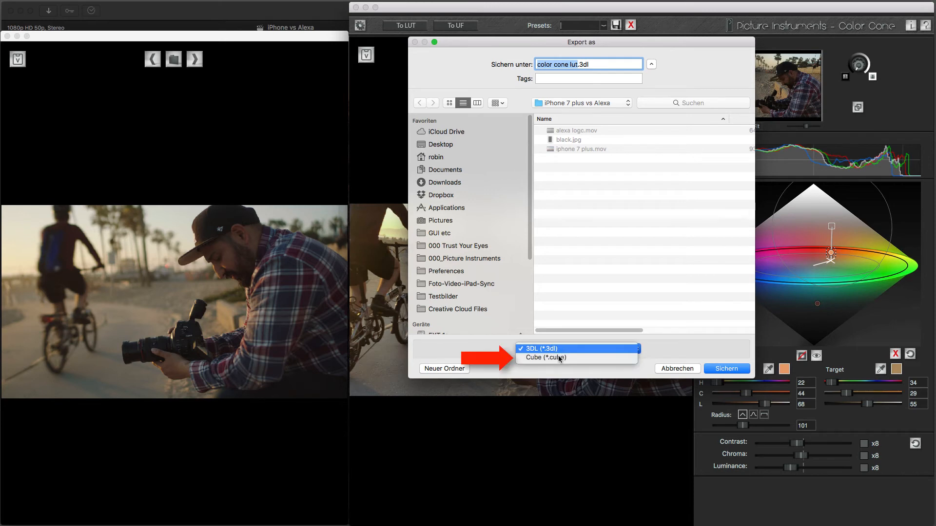
{"action": "left_click", "coordinate": [560, 359]}
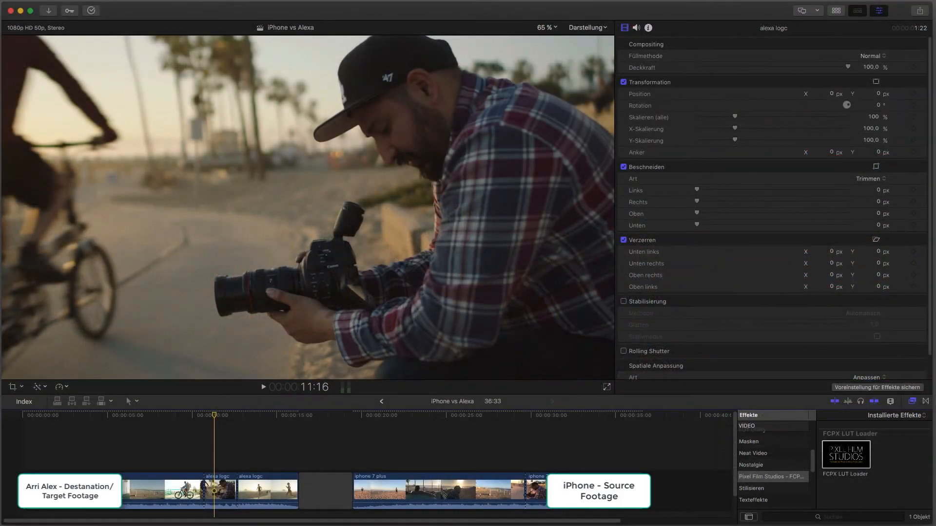
- Switch to Final Cut Pro and replace the Alexa clip of the man with the camera with a copy of the matching iPhone clip
{"action": "left_click", "coordinate": [222, 476]}
{"action": "key", "text": "BackSpace"}
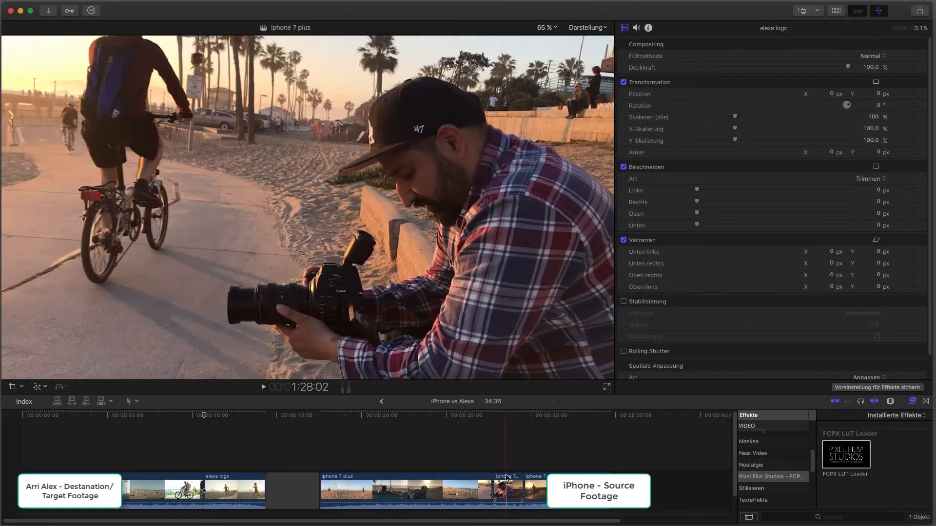
{"action": "left_click", "coordinate": [503, 482]}
{"action": "left_click", "coordinate": [236, 419]}
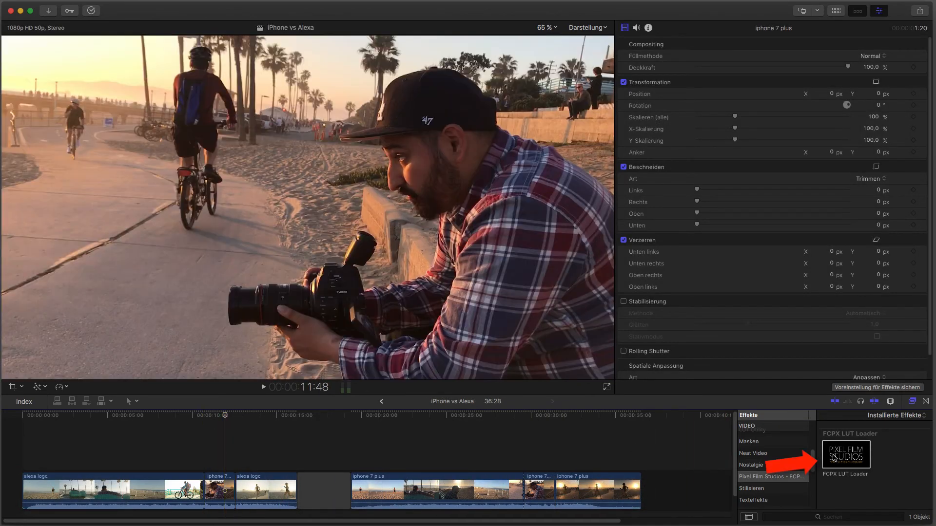
- Apply the FCPX LUT Loader effect with the external LUT i2a.cube to the inserted iPhone clip and play it back
{"action": "left_click_drag", "start_coordinate": [854, 456], "coordinate": [224, 488]}
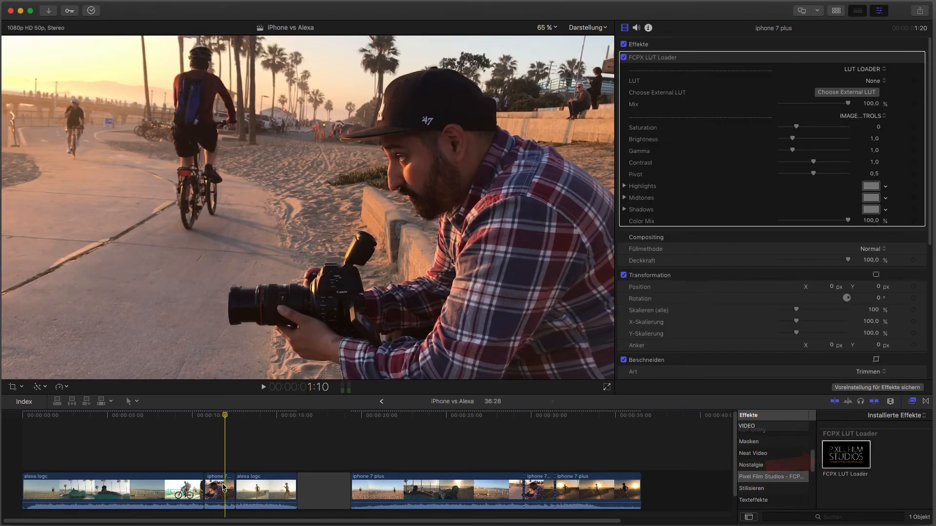
{"action": "left_click", "coordinate": [836, 93]}
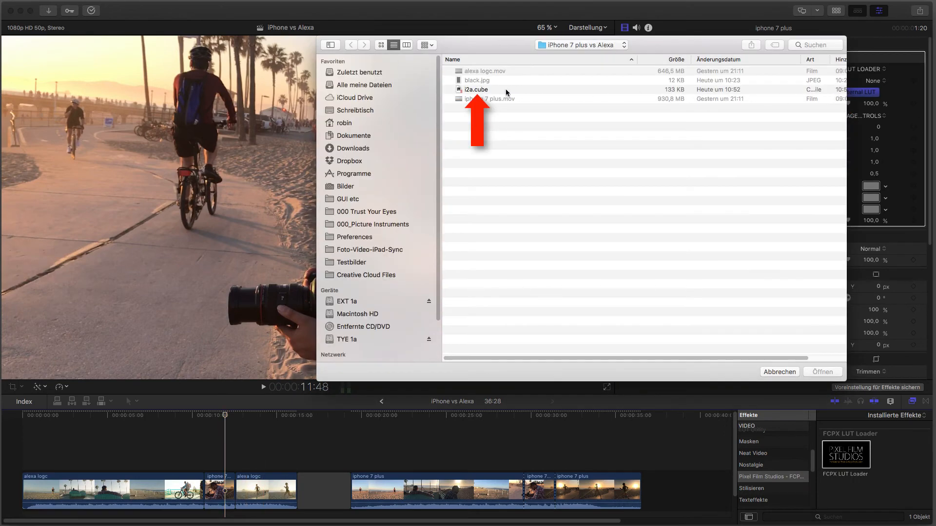
{"action": "double_click", "coordinate": [468, 90]}
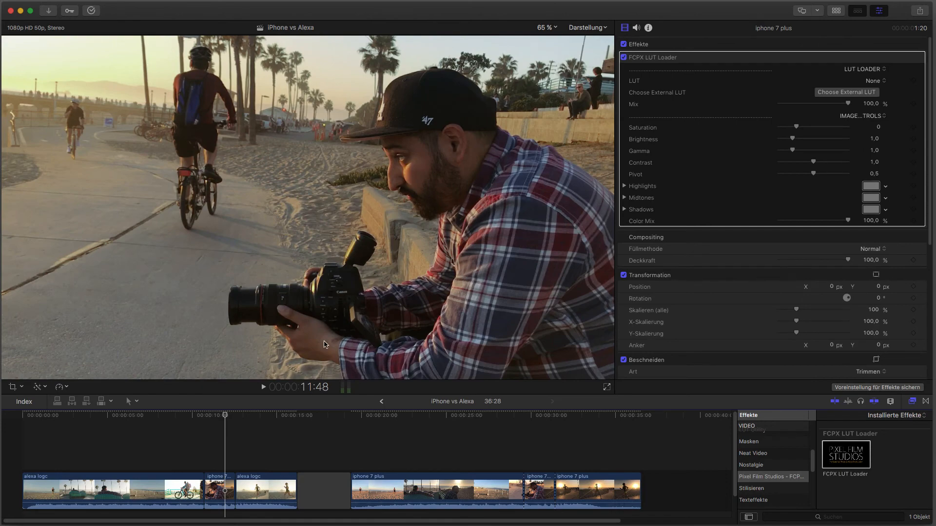
{"action": "key", "text": "space"}
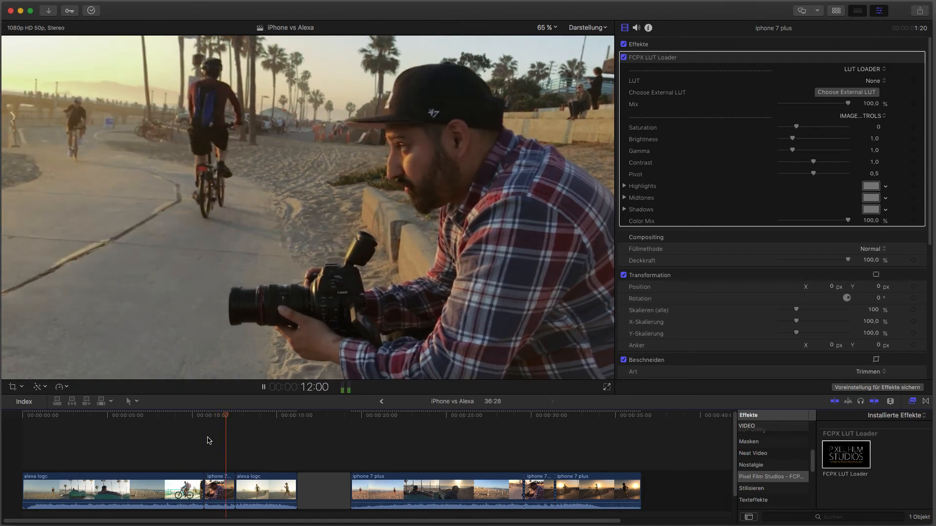
- Disable the FCPX LUT Loader effect on the inserted iPhone clip and play its transition into the Alexa runner shot for comparison
{"action": "key", "text": "space"}
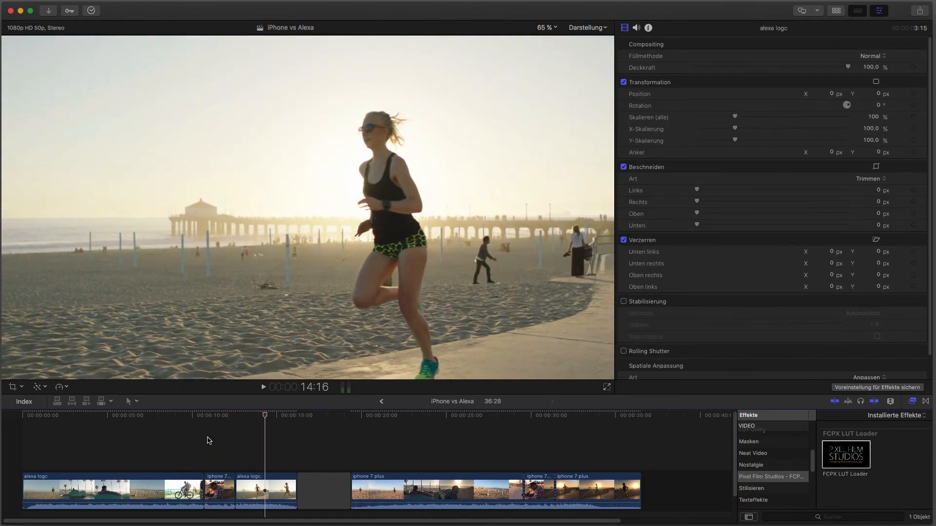
{"action": "left_click", "coordinate": [215, 439]}
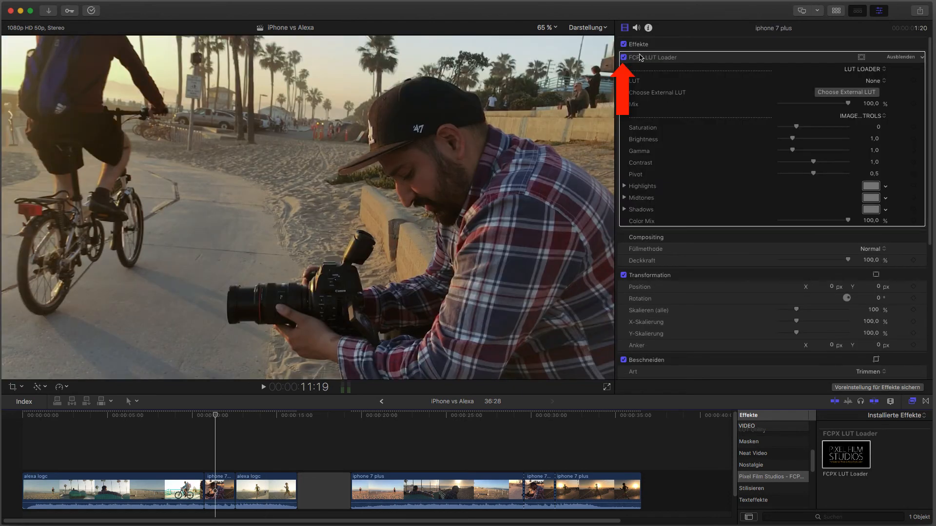
{"action": "left_click", "coordinate": [624, 58]}
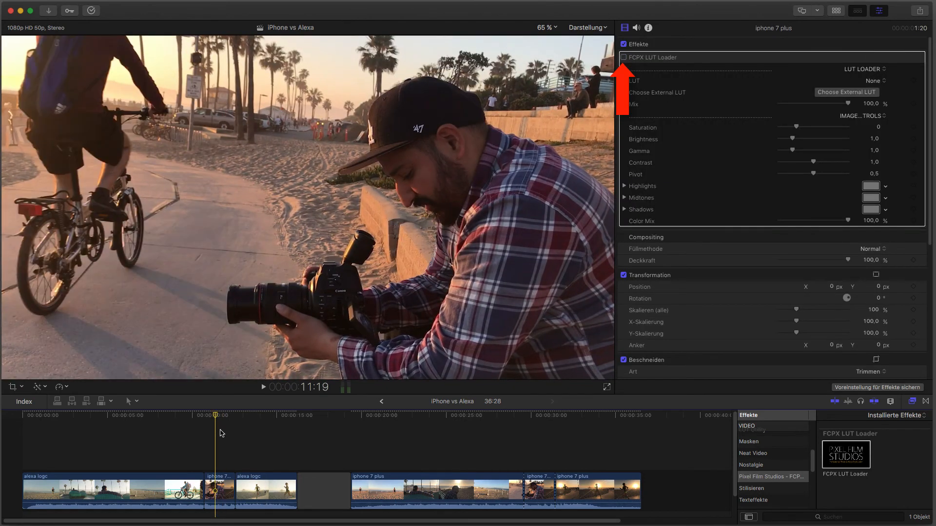
{"action": "key", "text": "space"}
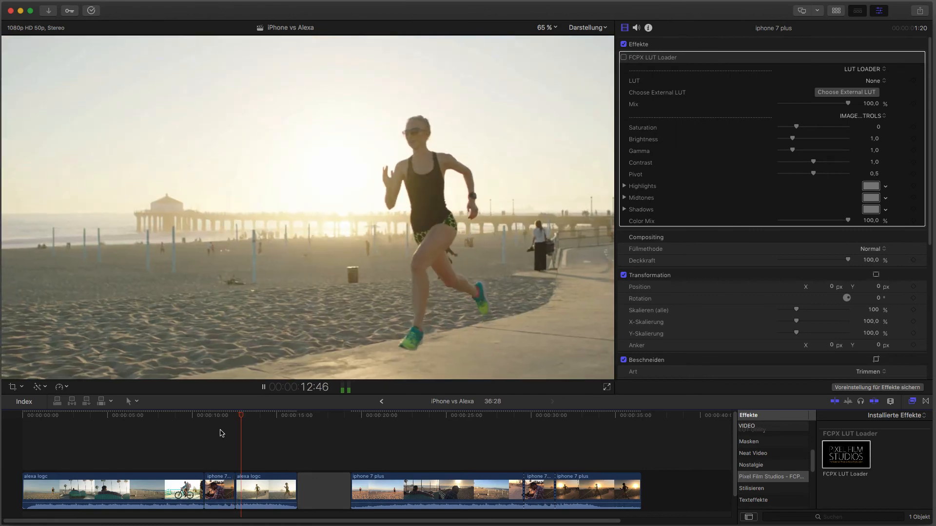
{"action": "left_click", "coordinate": [220, 431]}
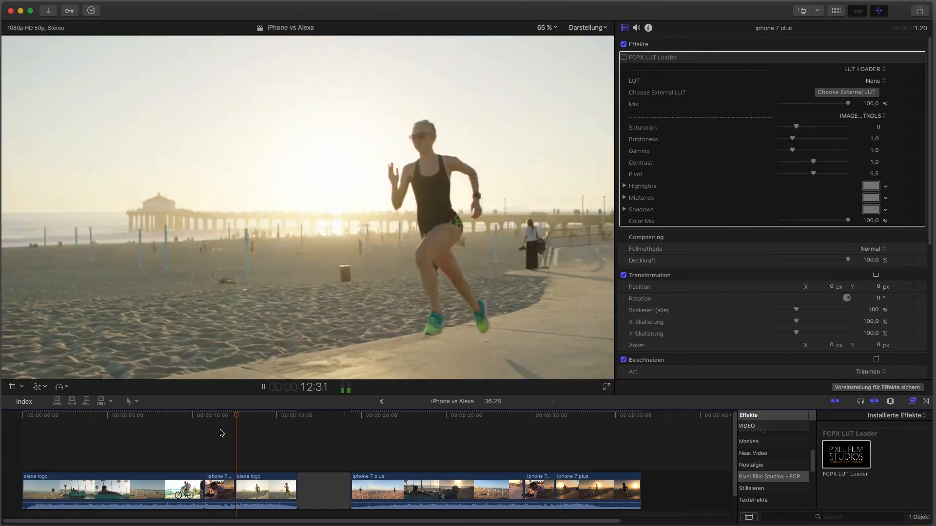
{"action": "left_click", "coordinate": [220, 433]}
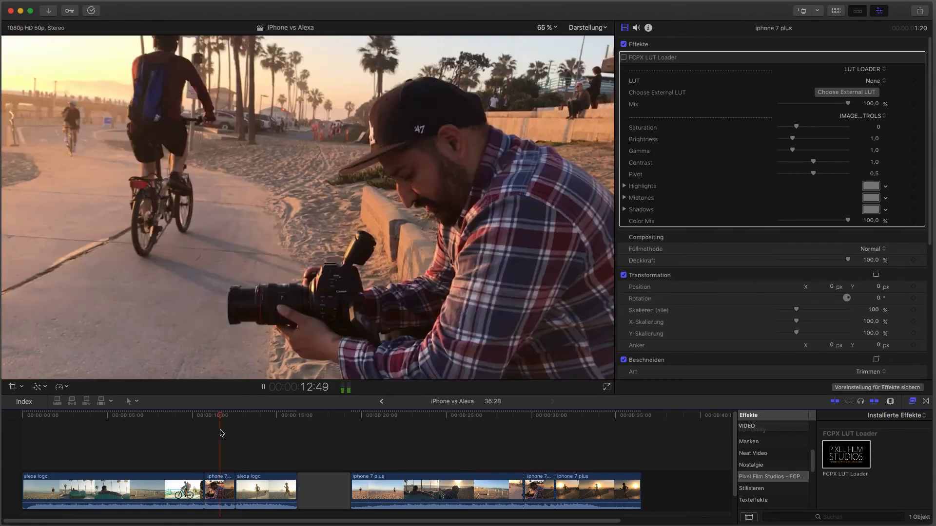
{"action": "key", "text": "space"}
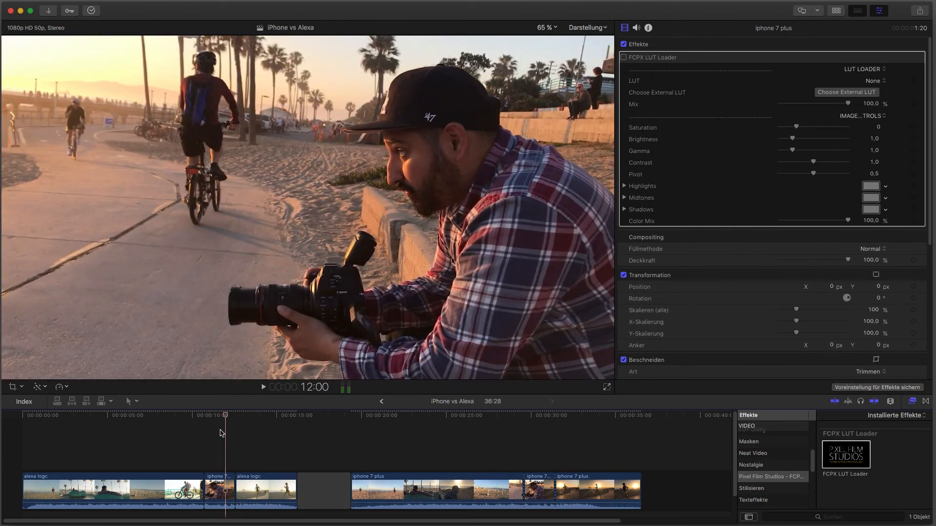
- Re-enable the FCPX LUT Loader effect on the iPhone clip and replay the section through the following runner shot
{"action": "left_click", "coordinate": [625, 58]}
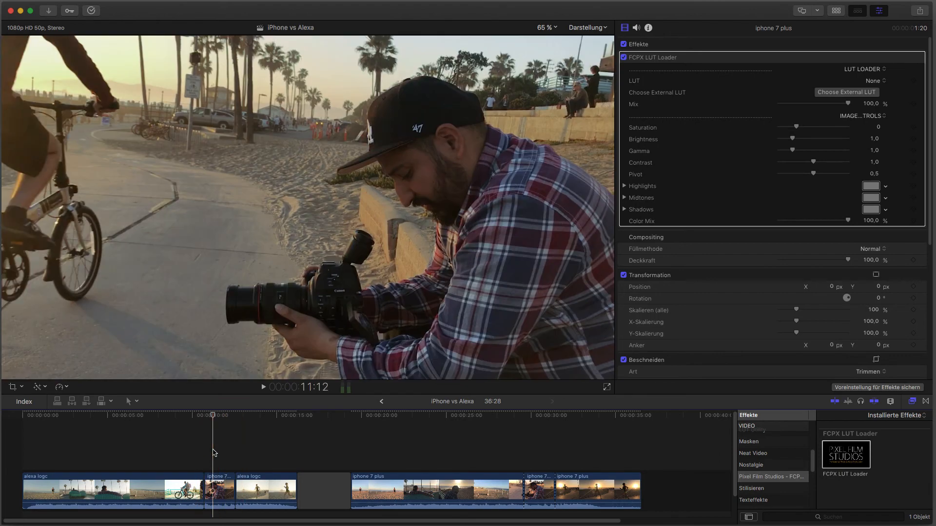
{"action": "key", "text": "space"}
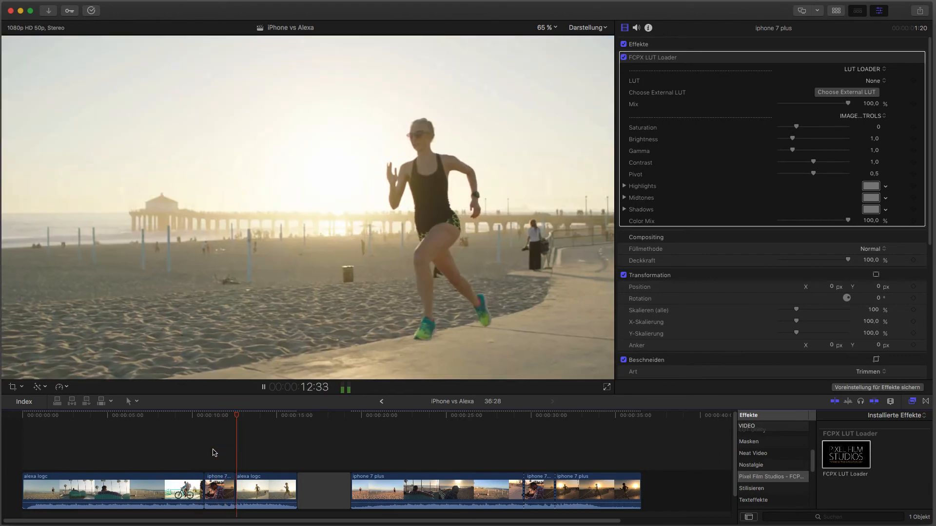
{"action": "left_click", "coordinate": [212, 452]}
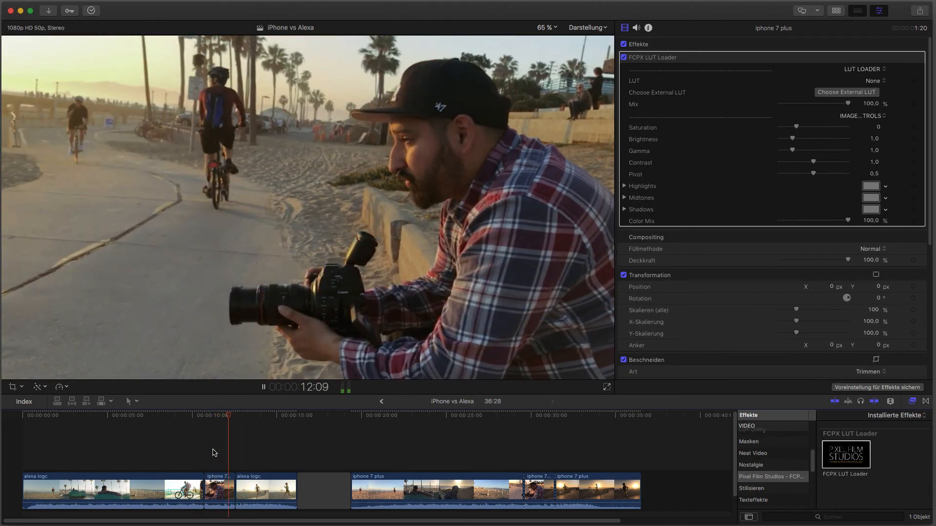
{"action": "key", "text": "space"}
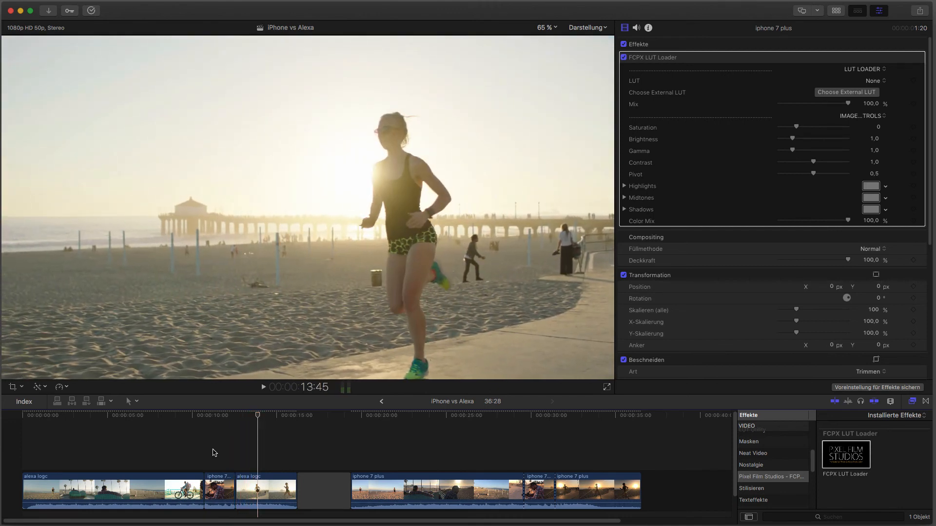